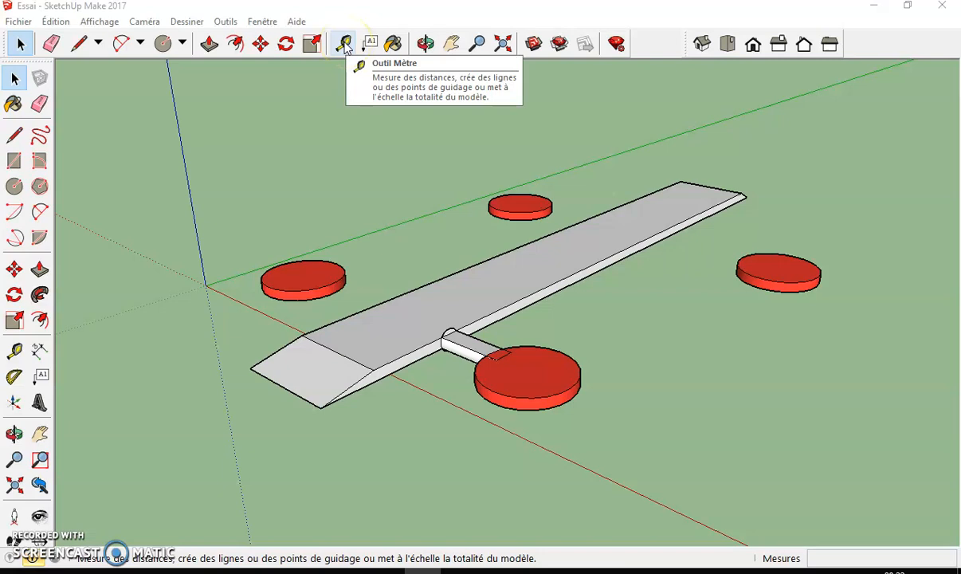
Create a guide line along the connecting rod's edge and a second one parallel to the board's long edge, offset about 0.05 m
{"action": "left_click", "coordinate": [344, 45]}
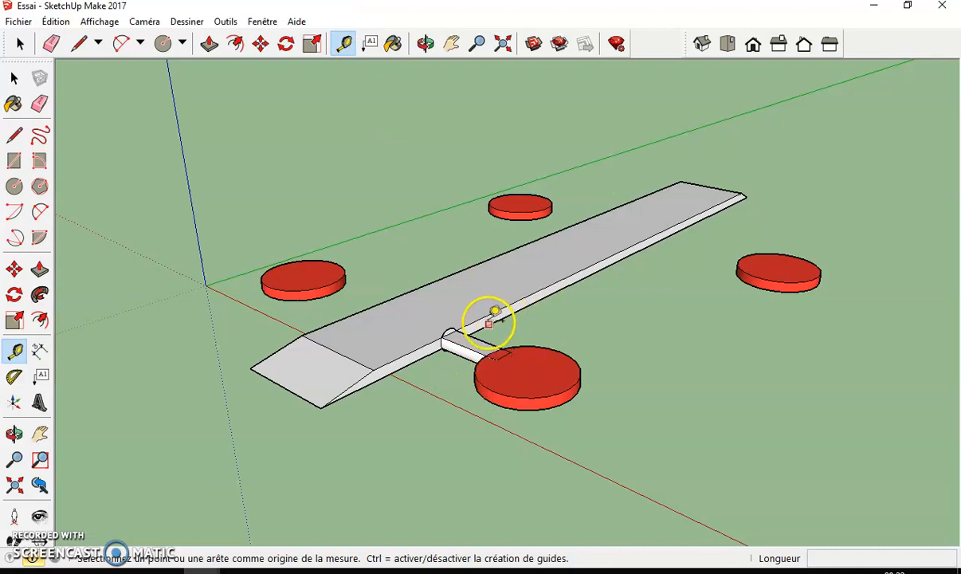
{"action": "left_click", "coordinate": [458, 331]}
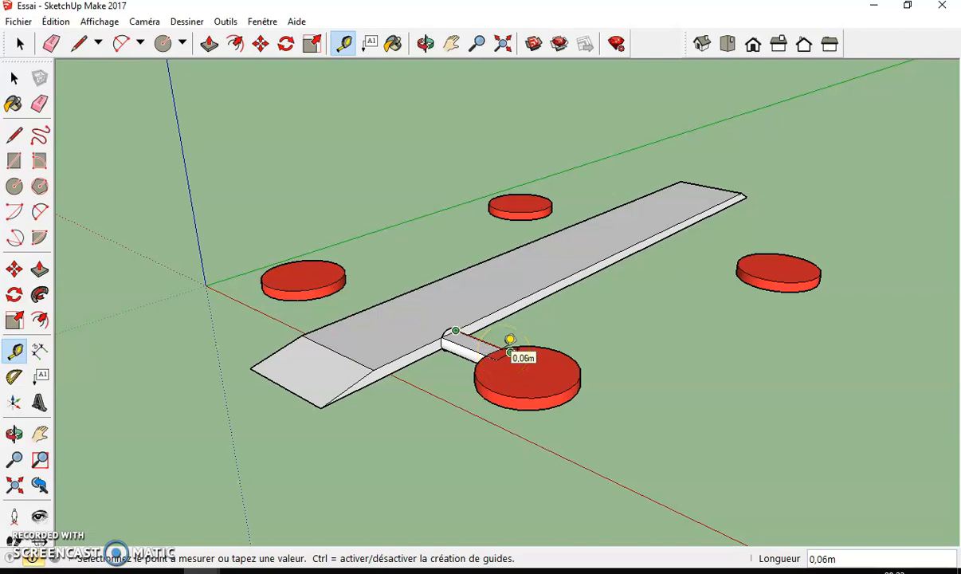
{"action": "left_click", "coordinate": [508, 350]}
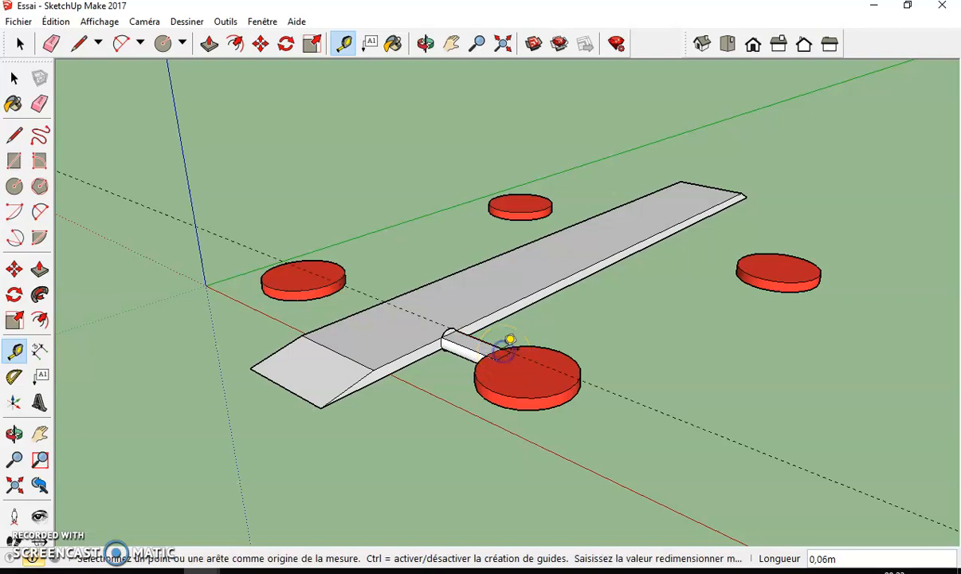
{"action": "left_click", "coordinate": [502, 350]}
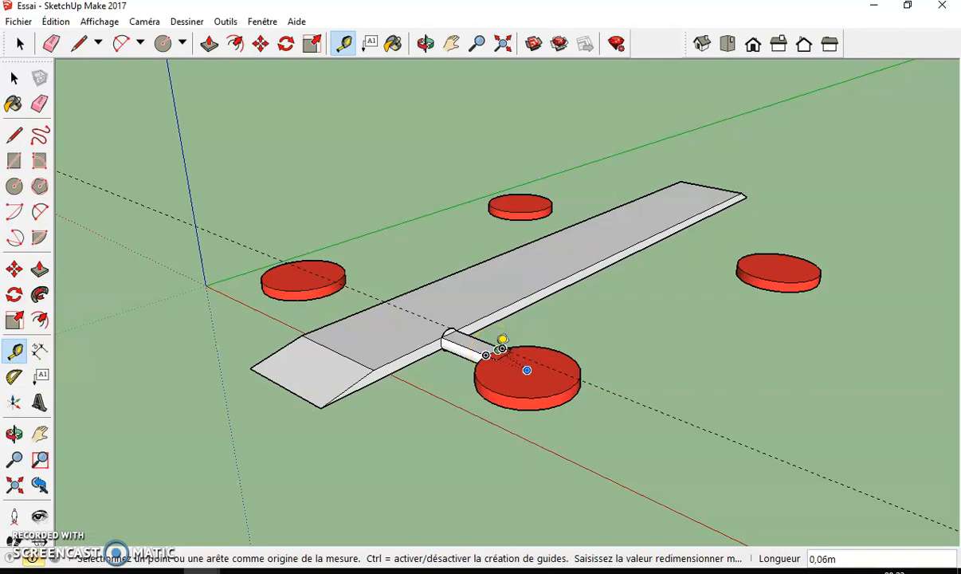
{"action": "left_click", "coordinate": [677, 226]}
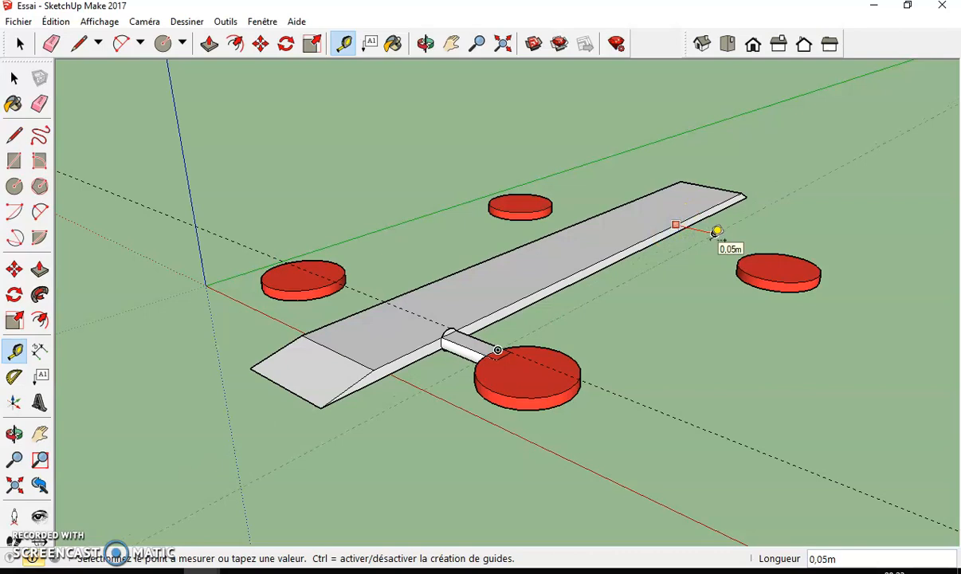
{"action": "left_click", "coordinate": [715, 235]}
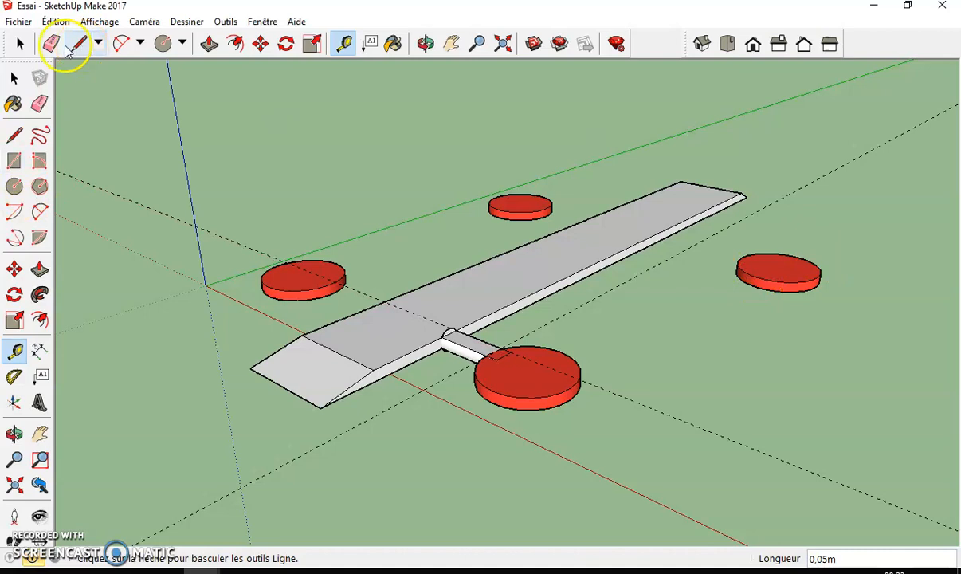
Move the far red disc on the connecting rod's side about 0.07 m closer to the board, beside the lengthwise guide
{"action": "left_click", "coordinate": [21, 44]}
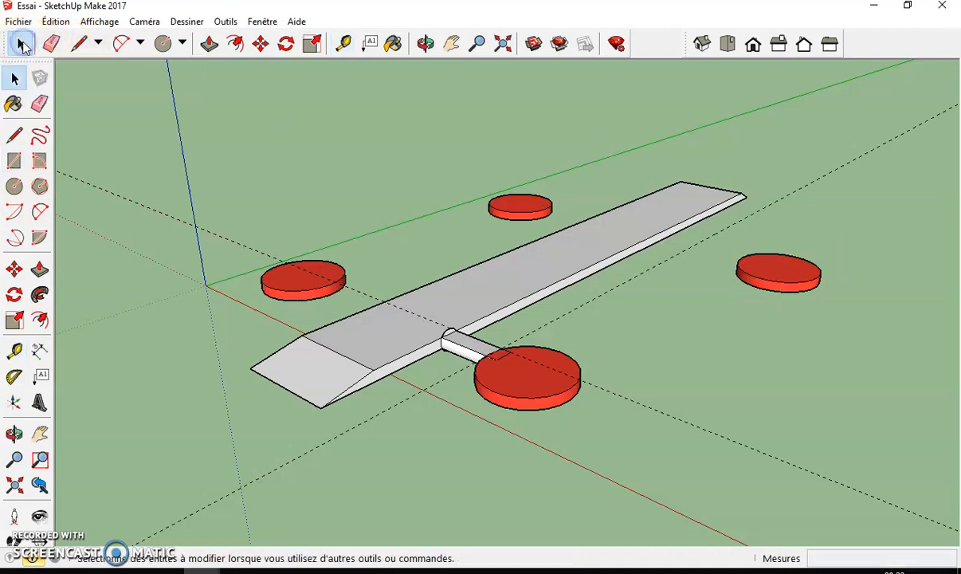
{"action": "left_click_drag", "start_coordinate": [725, 236], "coordinate": [832, 326]}
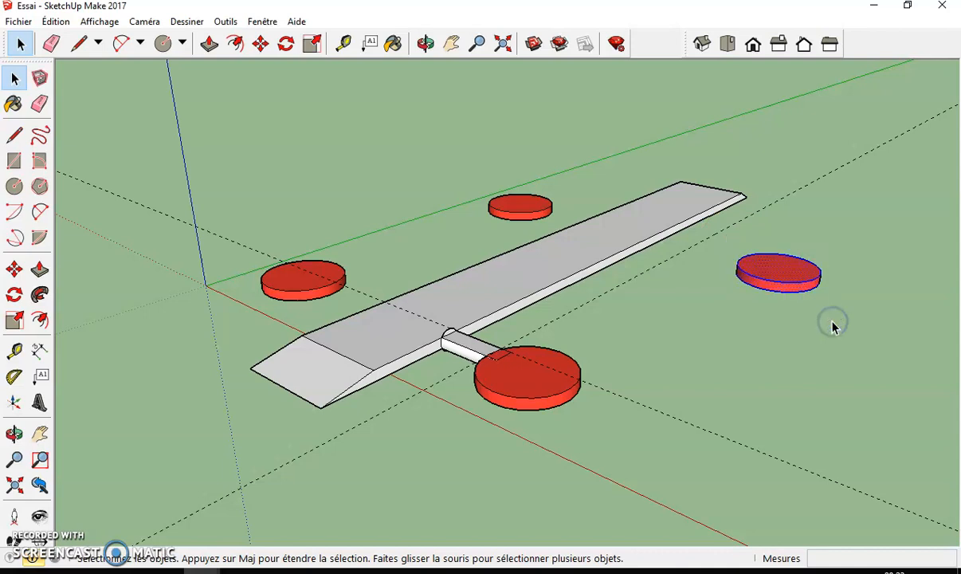
{"action": "left_click", "coordinate": [261, 44]}
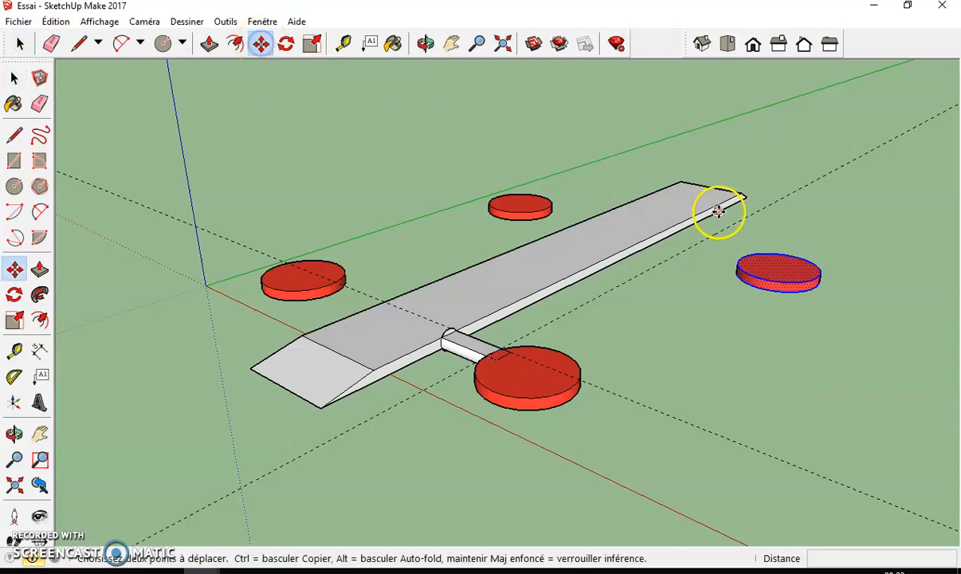
{"action": "left_click", "coordinate": [783, 274]}
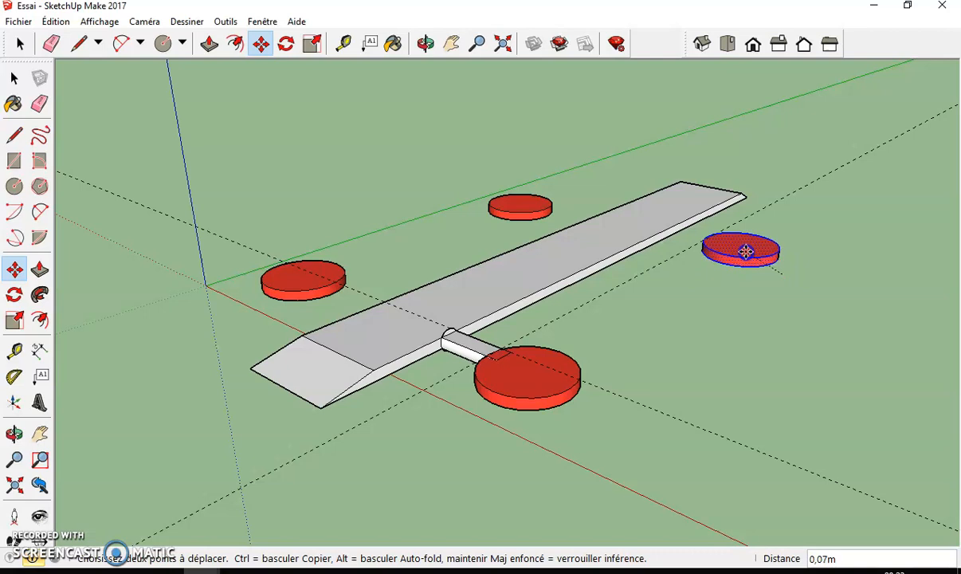
{"action": "left_click", "coordinate": [745, 251]}
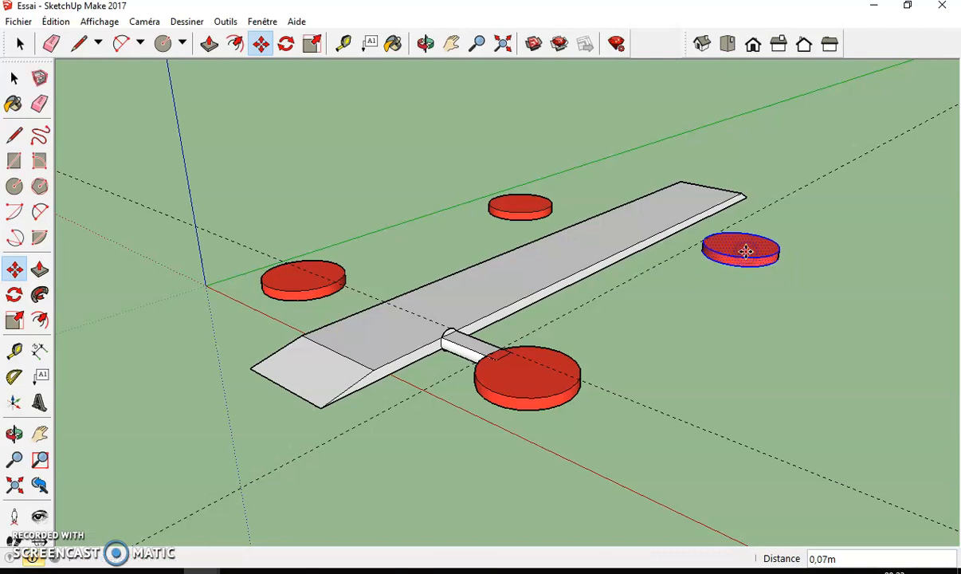
{"action": "middle_click_drag", "start_coordinate": [689, 347], "coordinate": [834, 348]}
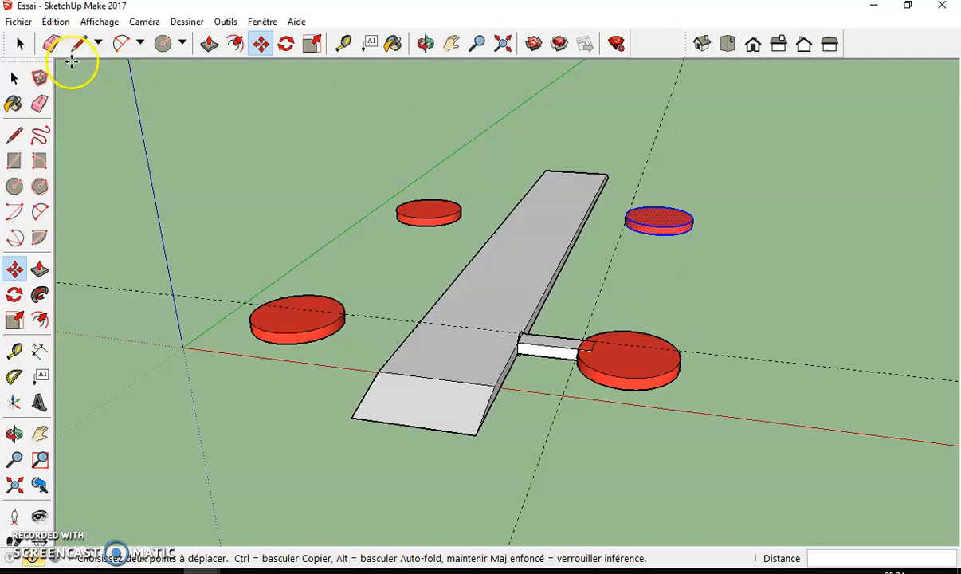
Erase both guide lines from the model
{"action": "left_click", "coordinate": [52, 44]}
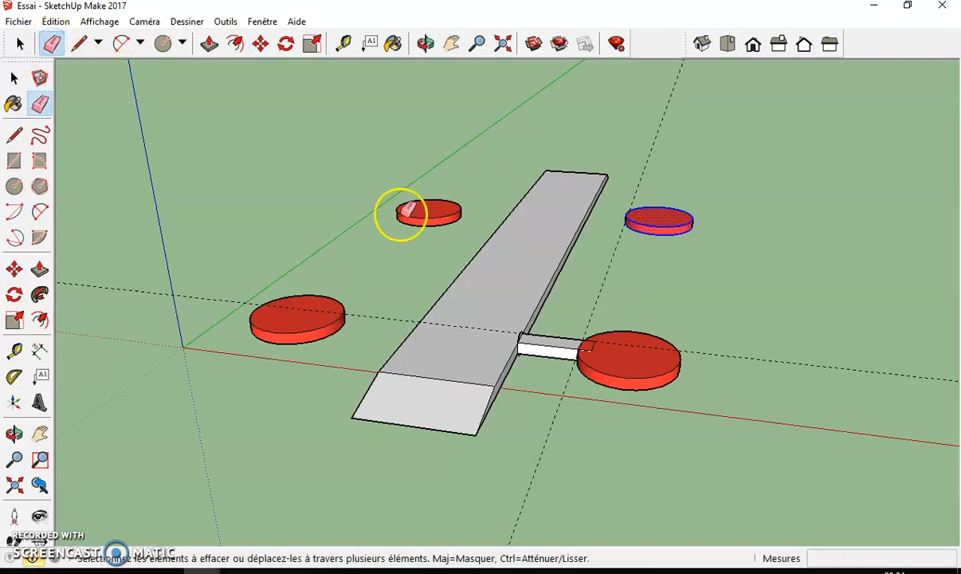
{"action": "left_click", "coordinate": [600, 290]}
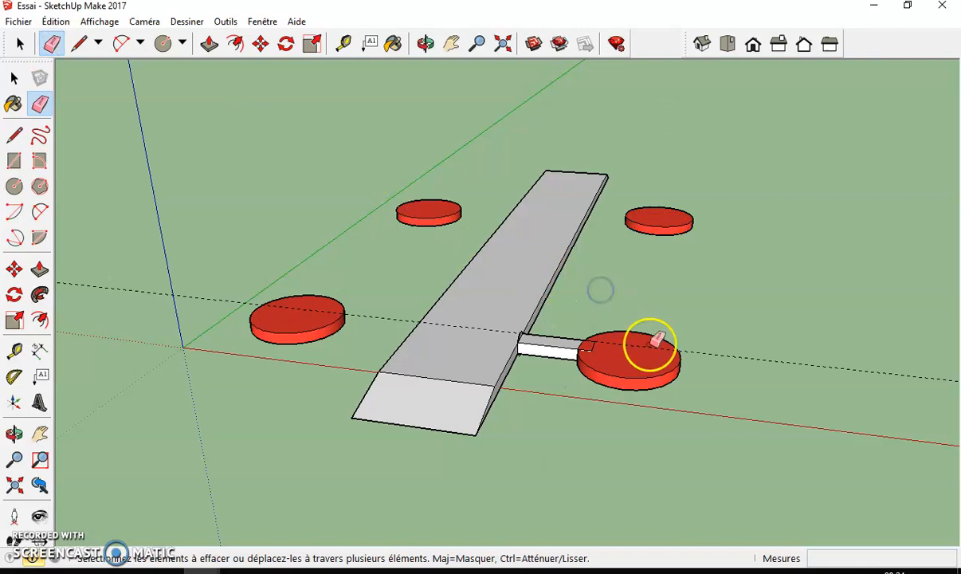
{"action": "left_click", "coordinate": [710, 354]}
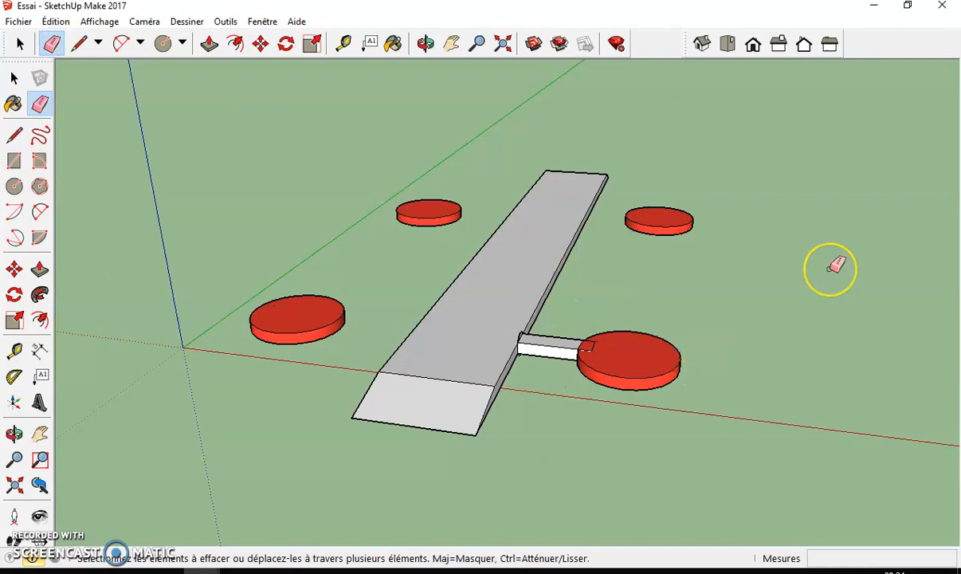
{"action": "mouse_move", "coordinate": [834, 269]}
{"action": "left_mouse_down"}
{"action": "mouse_move", "coordinate": [785, 333]}
{"action": "mouse_move", "coordinate": [732, 341]}
{"action": "left_mouse_up"}
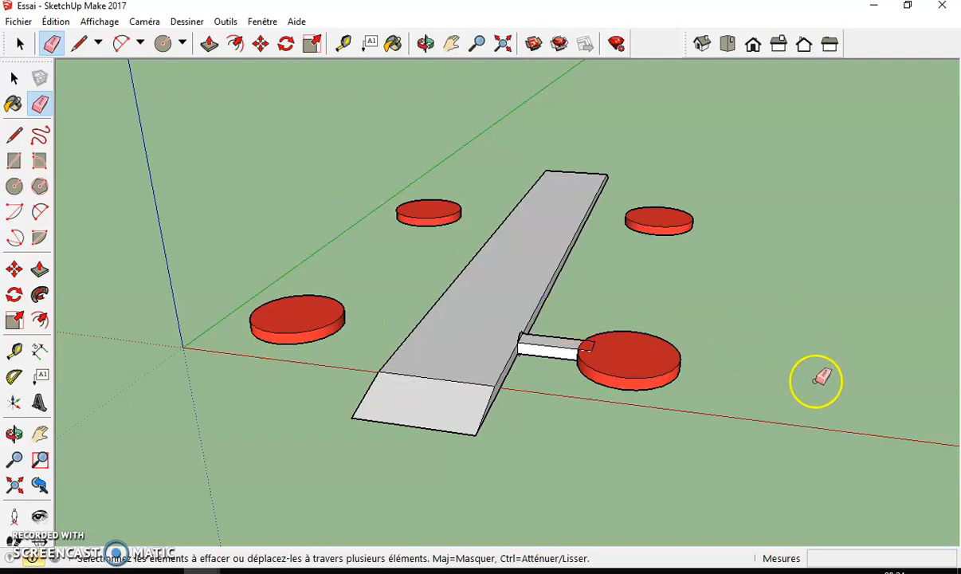
Draw a line from the rim to the centre on the underside of the unconnected red disc nearest the origin
{"action": "mouse_move", "coordinate": [804, 388]}
{"action": "middle_mouse_down"}
{"action": "mouse_move", "coordinate": [794, 378]}
{"action": "mouse_move", "coordinate": [796, 330]}
{"action": "mouse_move", "coordinate": [796, 383]}
{"action": "mouse_move", "coordinate": [796, 365]}
{"action": "middle_mouse_up"}
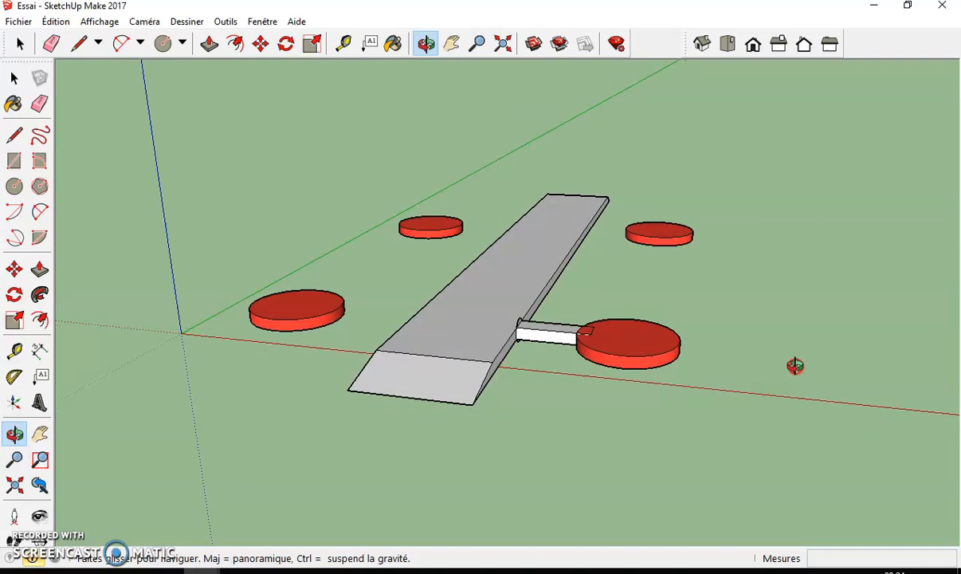
{"action": "middle_click_drag", "start_coordinate": [795, 365], "coordinate": [794, 365]}
{"action": "mouse_move", "coordinate": [530, 397]}
{"action": "middle_mouse_down"}
{"action": "mouse_move", "coordinate": [534, 363]}
{"action": "mouse_move", "coordinate": [484, 209]}
{"action": "mouse_move", "coordinate": [471, 94]}
{"action": "mouse_move", "coordinate": [667, 99]}
{"action": "middle_mouse_up"}
{"action": "scroll", "coordinate": [347, 180], "scroll_direction": "up", "scroll_amount": 3}
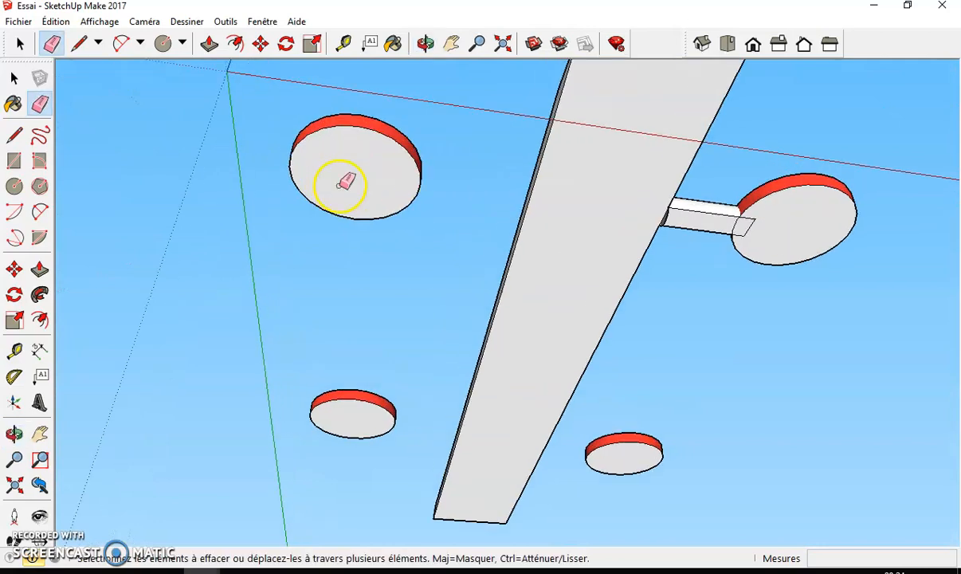
{"action": "scroll", "coordinate": [348, 175], "scroll_direction": "up", "scroll_amount": 1}
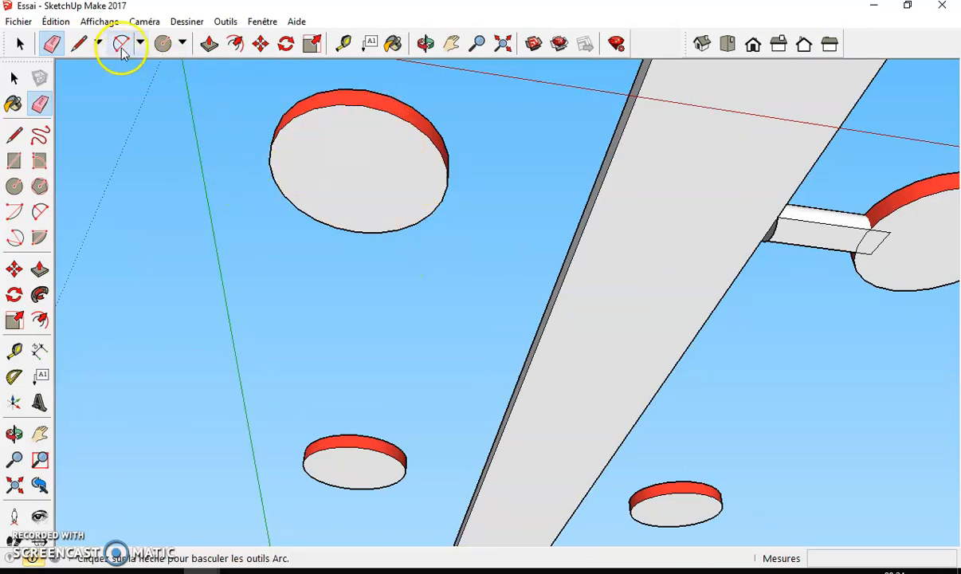
{"action": "mouse_move", "coordinate": [366, 191]}
{"action": "middle_mouse_down"}
{"action": "mouse_move", "coordinate": [427, 146]}
{"action": "mouse_move", "coordinate": [637, 143]}
{"action": "mouse_move", "coordinate": [636, 130]}
{"action": "middle_mouse_up"}
{"action": "left_click", "coordinate": [450, 41]}
{"action": "left_click_drag", "start_coordinate": [539, 227], "coordinate": [349, 313]}
{"action": "middle_click_drag", "start_coordinate": [472, 167], "coordinate": [511, 127]}
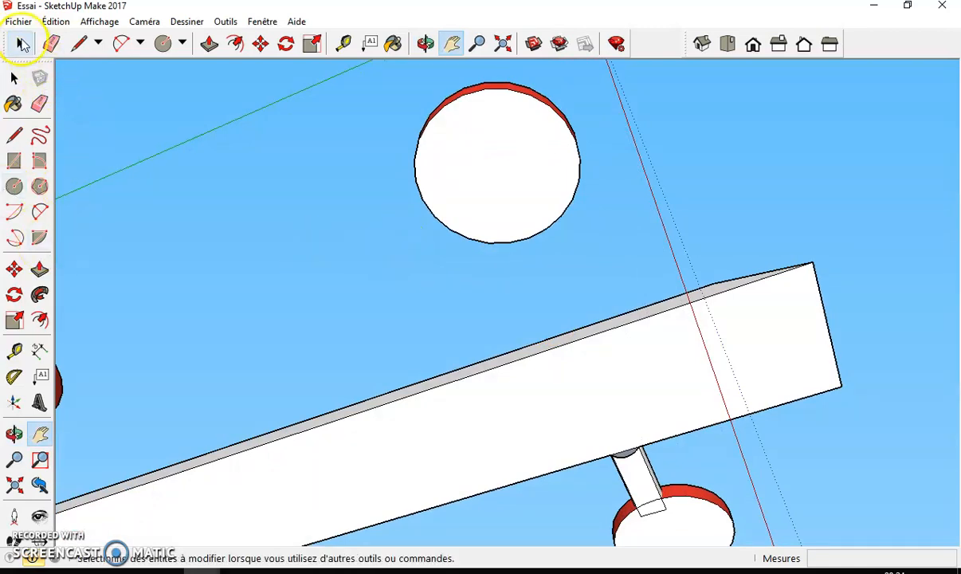
{"action": "left_click", "coordinate": [81, 46]}
{"action": "left_click", "coordinate": [485, 97]}
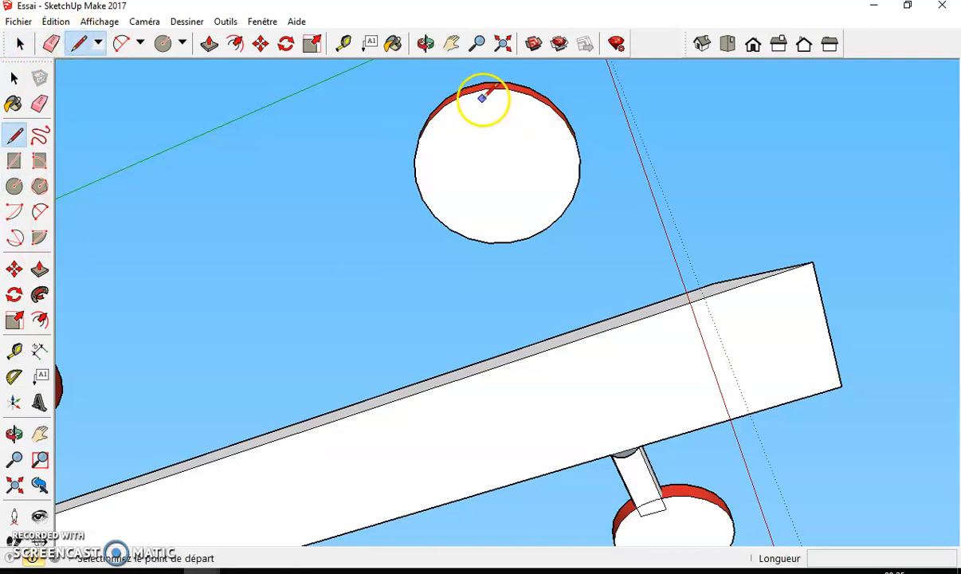
{"action": "left_click", "coordinate": [497, 170]}
{"action": "left_click", "coordinate": [496, 170]}
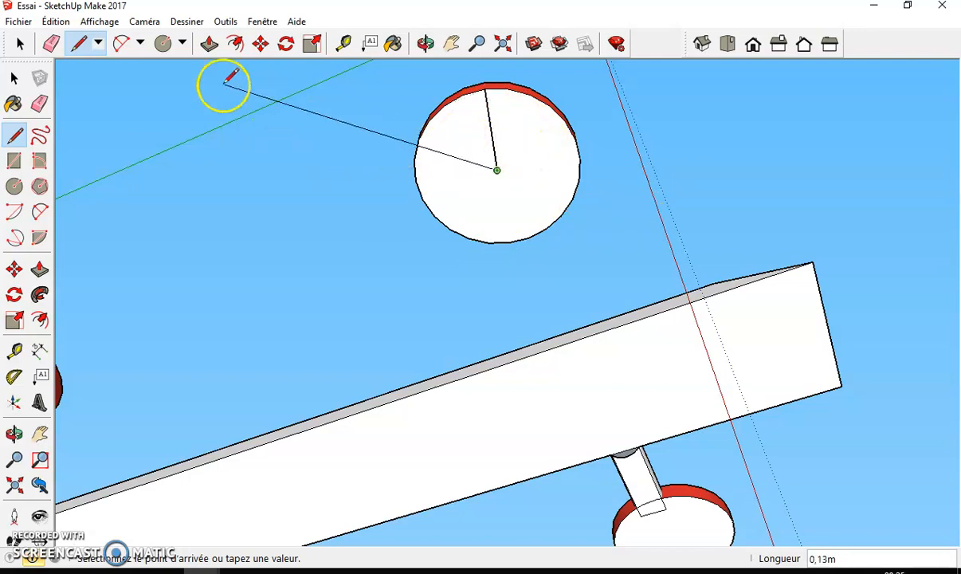
Draw a circle with a radius of about 0.01 m at the centre of the disc's underside
{"action": "left_click", "coordinate": [164, 48]}
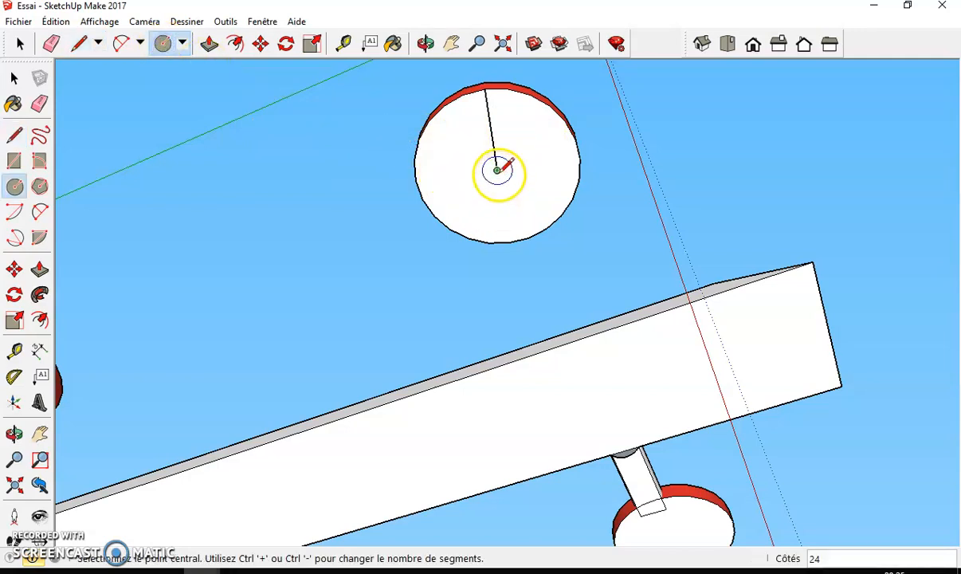
{"action": "left_click", "coordinate": [497, 171]}
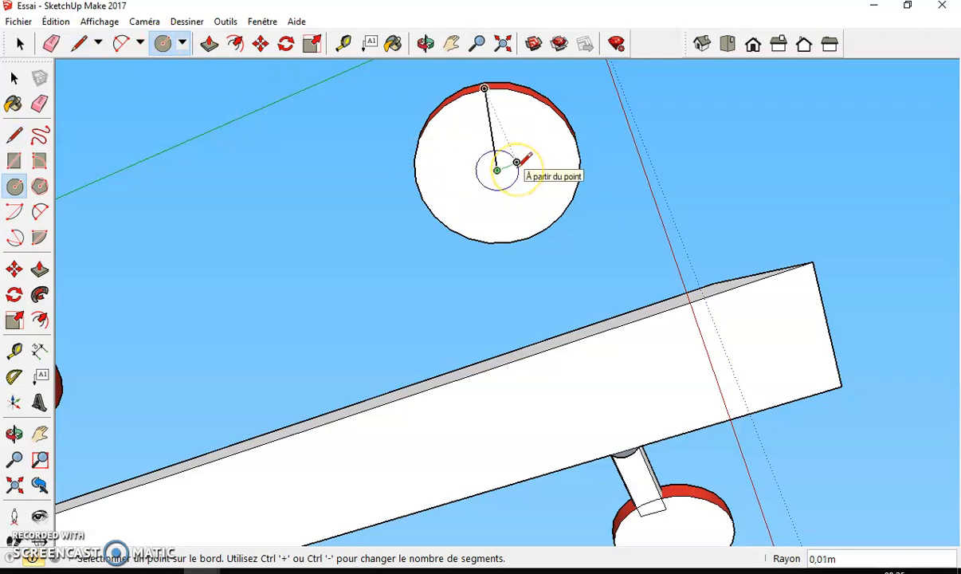
{"action": "left_click", "coordinate": [516, 164]}
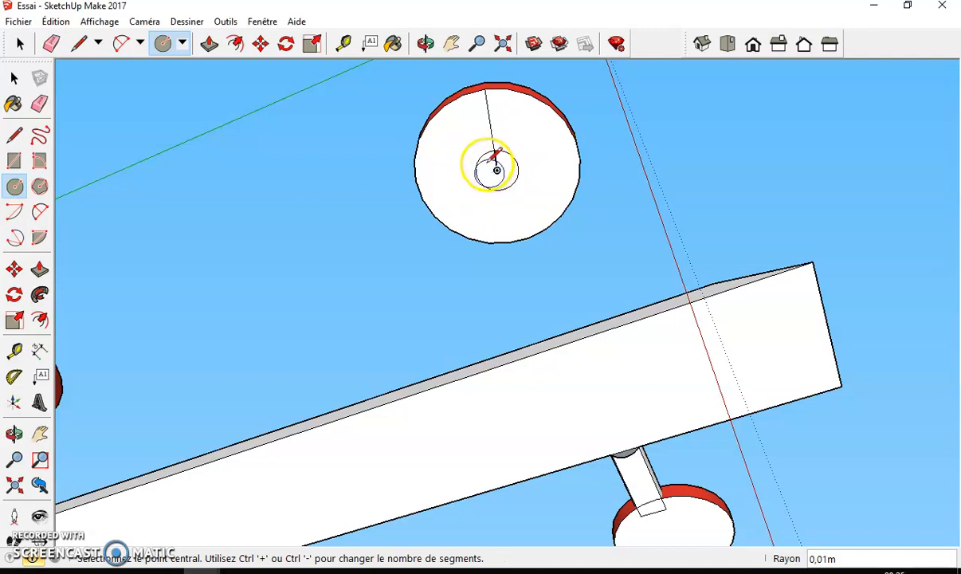
Erase both parts of the radius construction line, outside and inside the small circle
{"action": "left_click", "coordinate": [51, 43]}
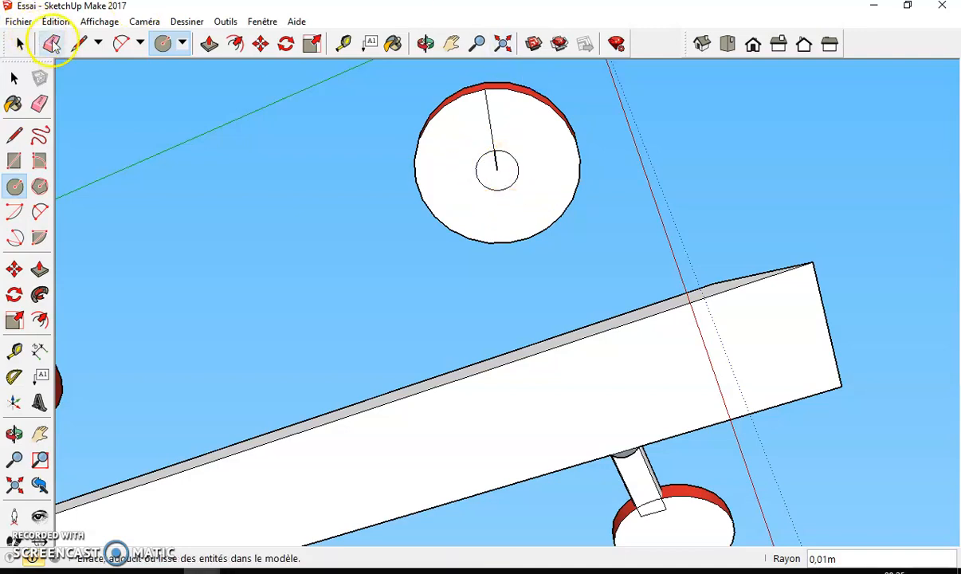
{"action": "left_click", "coordinate": [491, 113]}
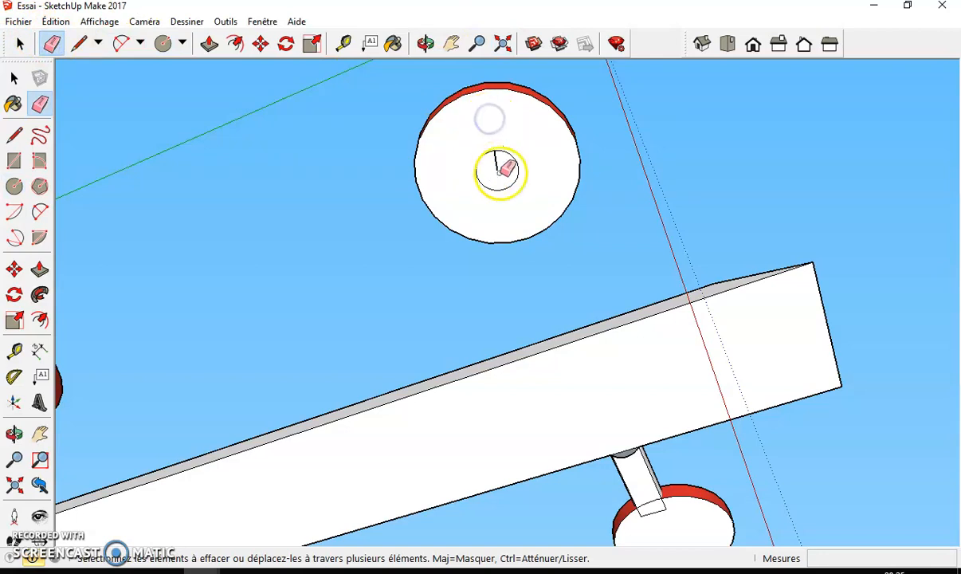
{"action": "left_click", "coordinate": [496, 165]}
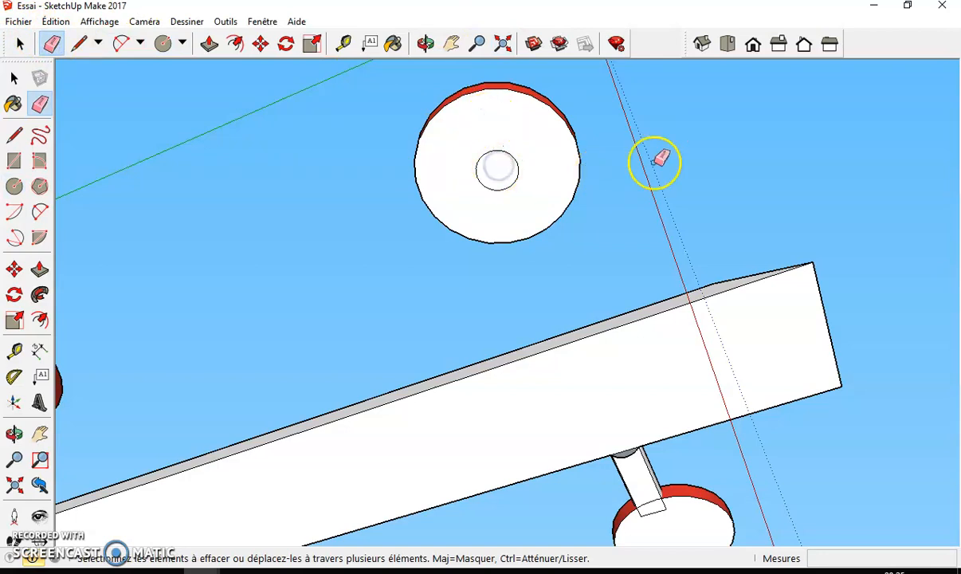
Extrude the small circle about 0.03 m downward from the disc's underside to form a cylindrical stem
{"action": "left_click", "coordinate": [209, 43]}
{"action": "left_click", "coordinate": [492, 169]}
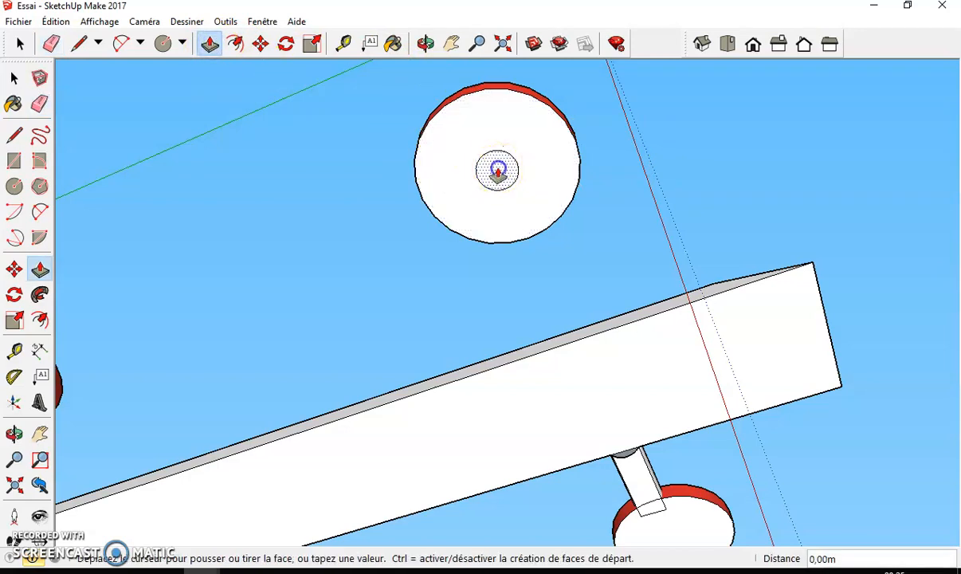
{"action": "left_click", "coordinate": [494, 196]}
{"action": "middle_click_drag", "start_coordinate": [624, 212], "coordinate": [435, 354]}
{"action": "left_click_drag", "start_coordinate": [343, 450], "coordinate": [344, 450]}
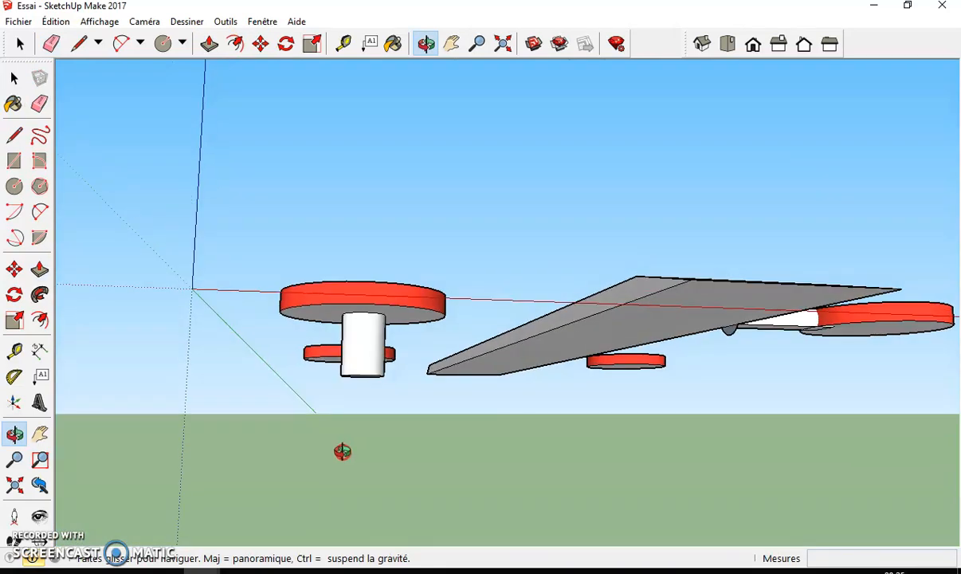
{"action": "key", "text": "p"}
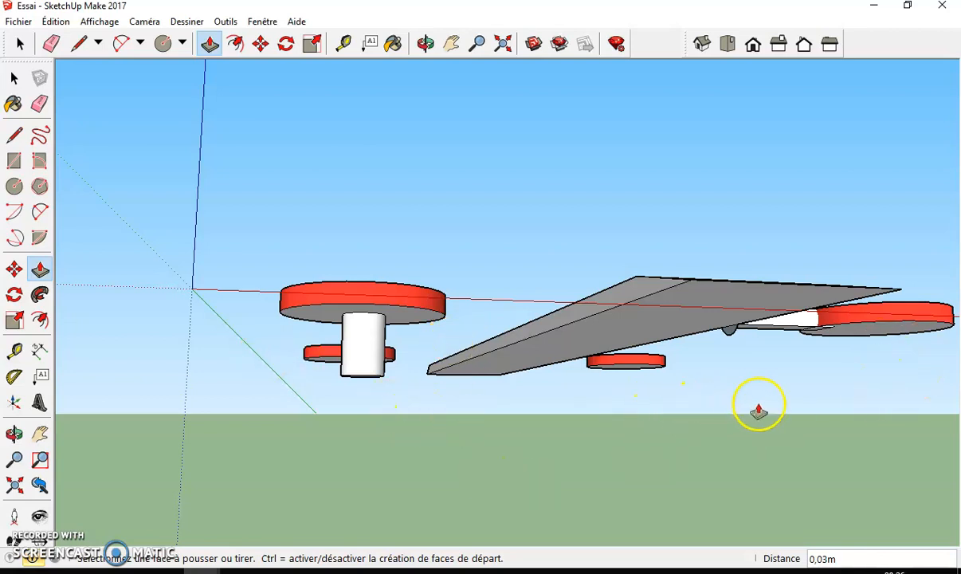
{"action": "middle_click_drag", "start_coordinate": [781, 404], "coordinate": [629, 342]}
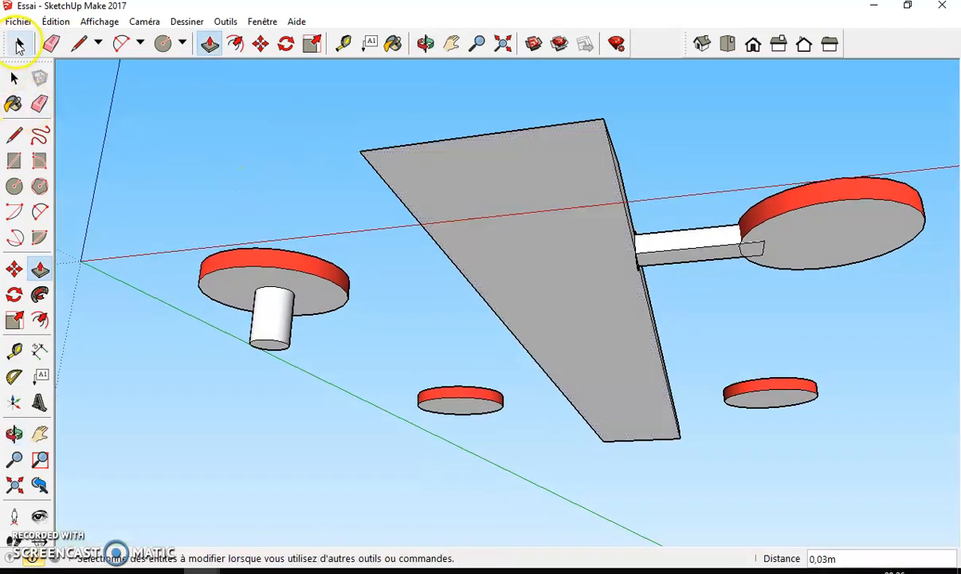
{"action": "left_click", "coordinate": [20, 44]}
{"action": "mouse_move", "coordinate": [199, 215]}
{"action": "left_mouse_down"}
{"action": "mouse_move", "coordinate": [186, 318]}
{"action": "mouse_move", "coordinate": [324, 372]}
{"action": "mouse_move", "coordinate": [356, 361]}
{"action": "left_mouse_up"}
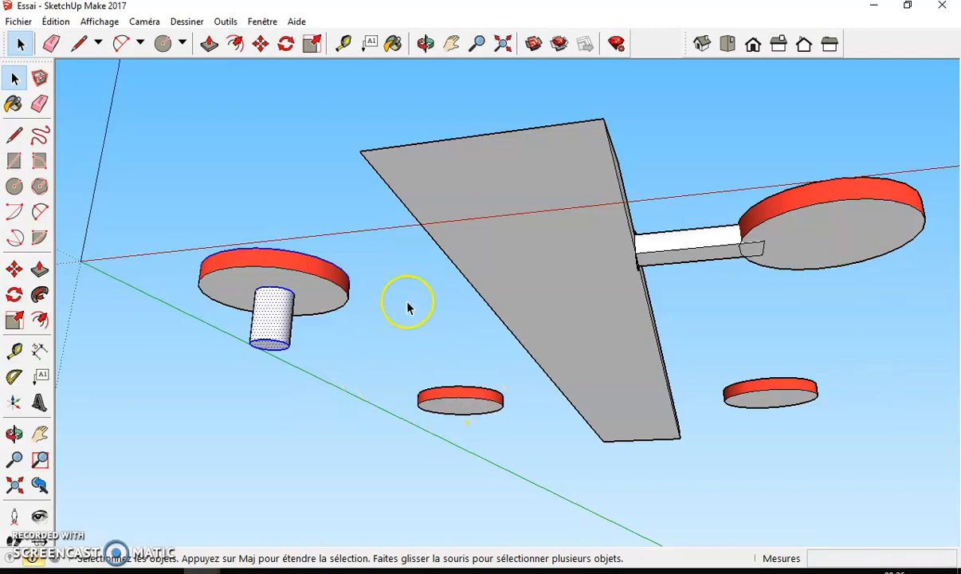
{"action": "middle_click_drag", "start_coordinate": [428, 303], "coordinate": [343, 501]}
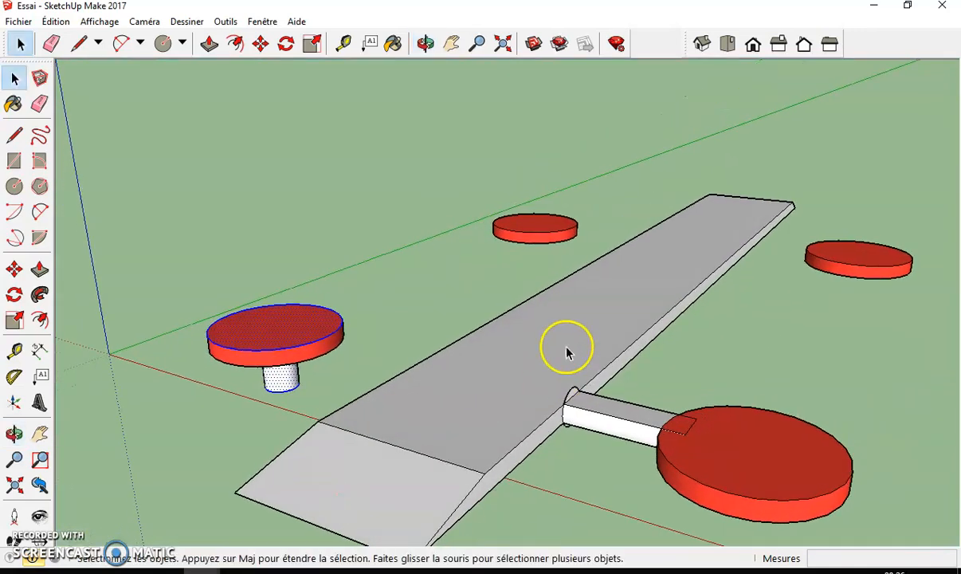
Extrude the board's large top face upward by about 0.03 m to thicken the board
{"action": "left_click", "coordinate": [209, 43]}
{"action": "left_click", "coordinate": [542, 387]}
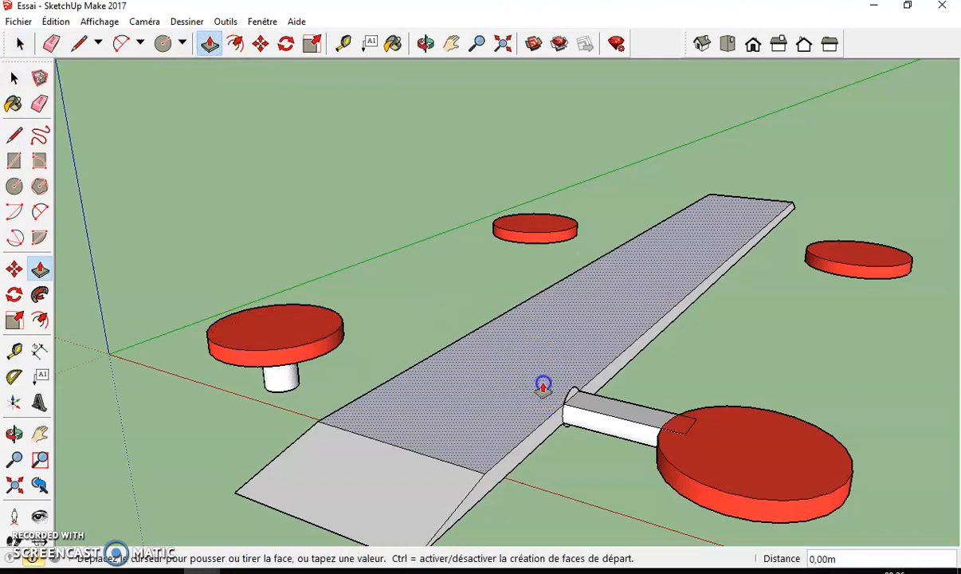
{"action": "left_click", "coordinate": [542, 335]}
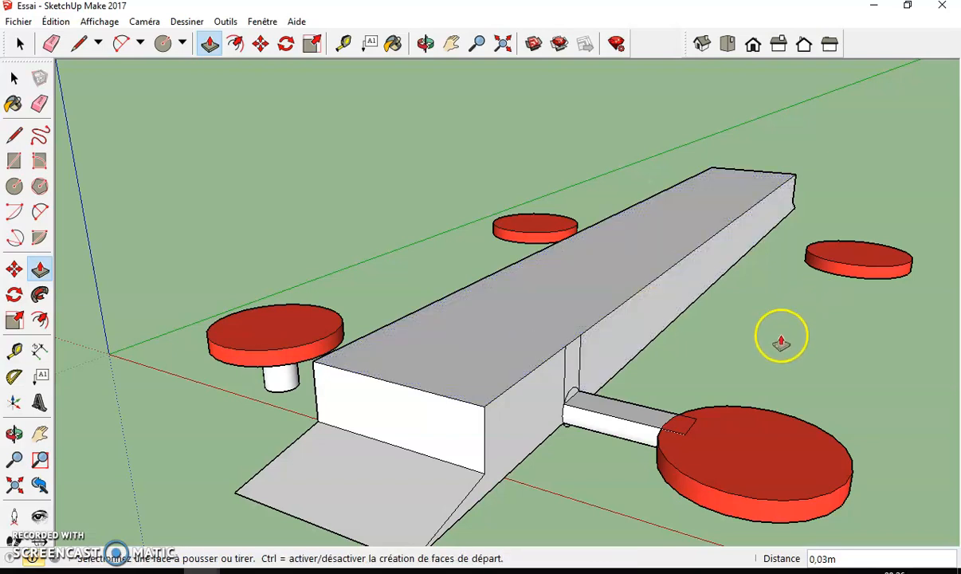
Move the upper edge of the raised block's front end back along the board by about 0.03 m, forming a sloped front
{"action": "middle_click_drag", "start_coordinate": [800, 331], "coordinate": [581, 337]}
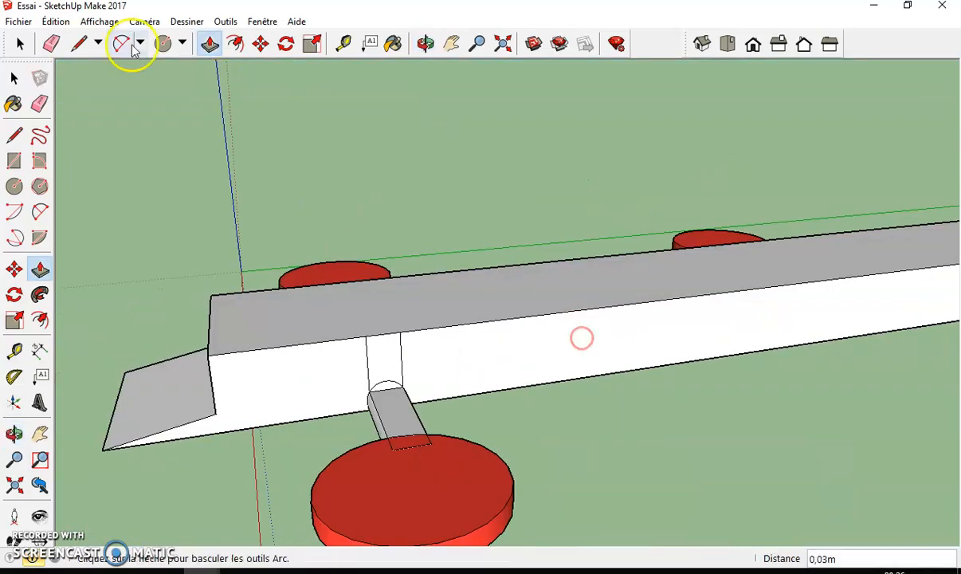
{"action": "left_click", "coordinate": [261, 44]}
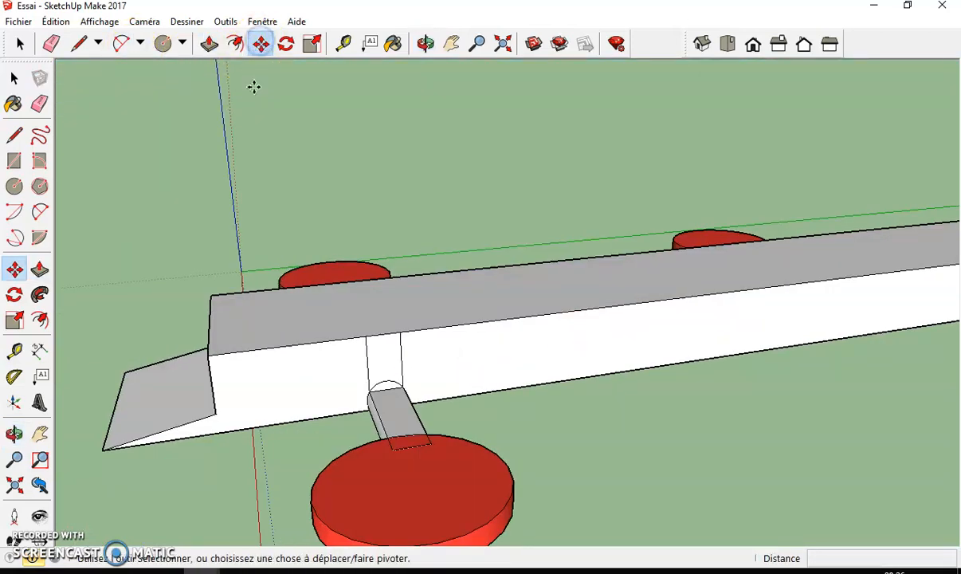
{"action": "left_click", "coordinate": [215, 328]}
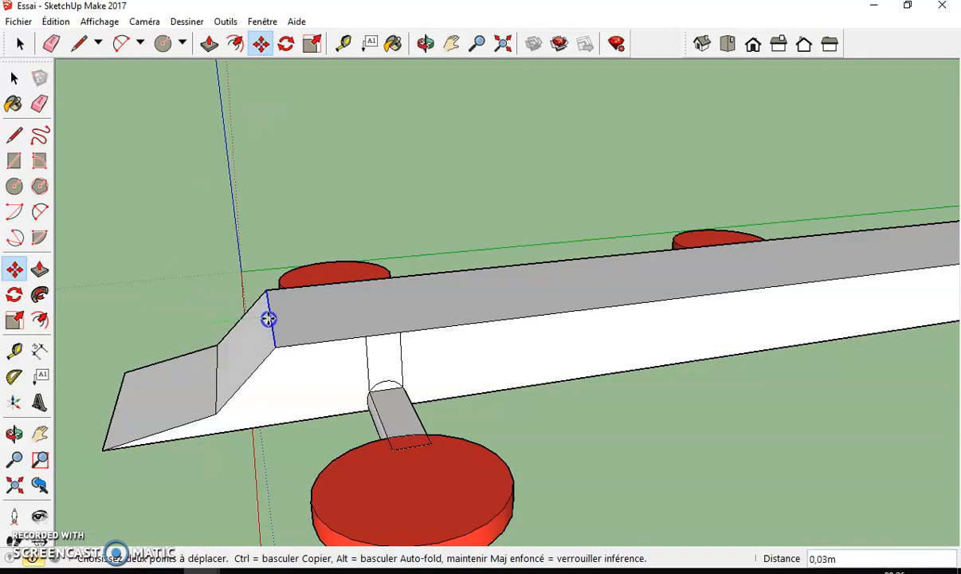
{"action": "left_click", "coordinate": [269, 319]}
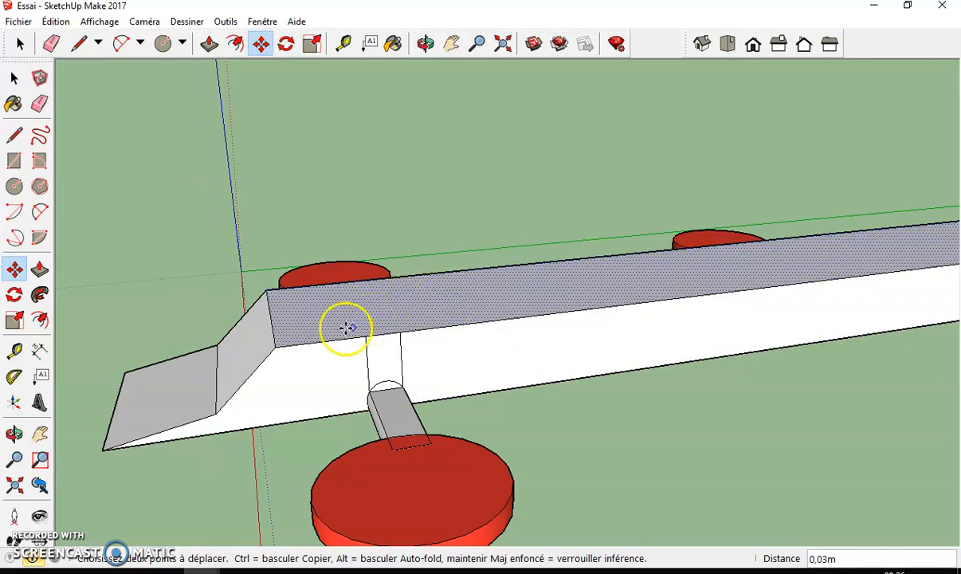
Move the edge between the two sloped front faces outward and upward by about 0.01 m to soften the nose profile
{"action": "left_click", "coordinate": [219, 370]}
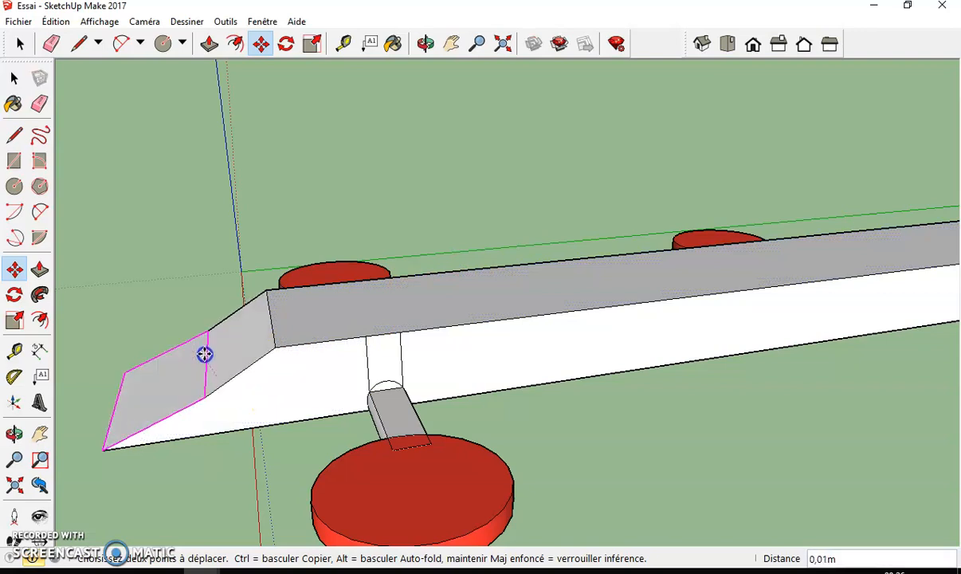
{"action": "left_click", "coordinate": [204, 344]}
{"action": "middle_click_drag", "start_coordinate": [584, 295], "coordinate": [611, 309]}
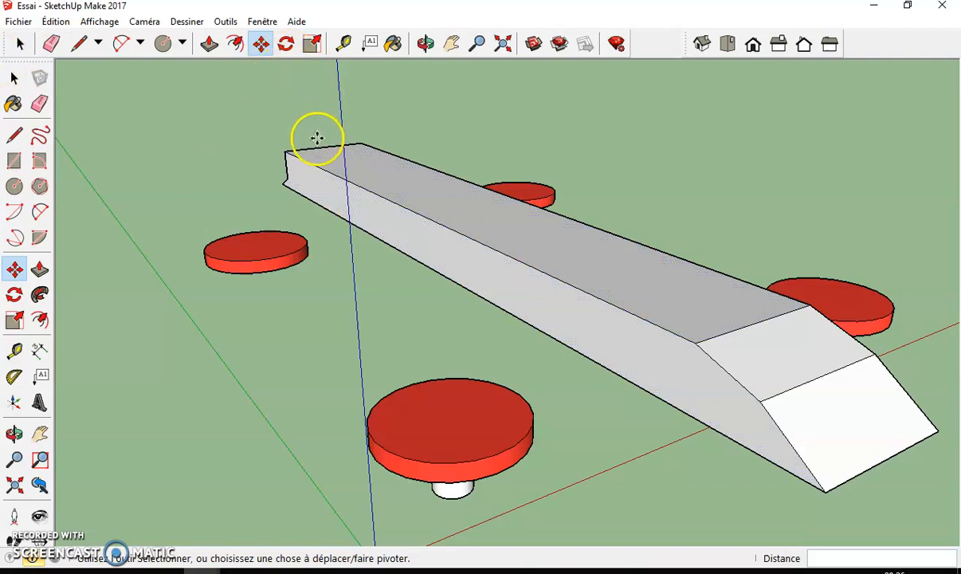
{"action": "middle_click_drag", "start_coordinate": [777, 240], "coordinate": [435, 230]}
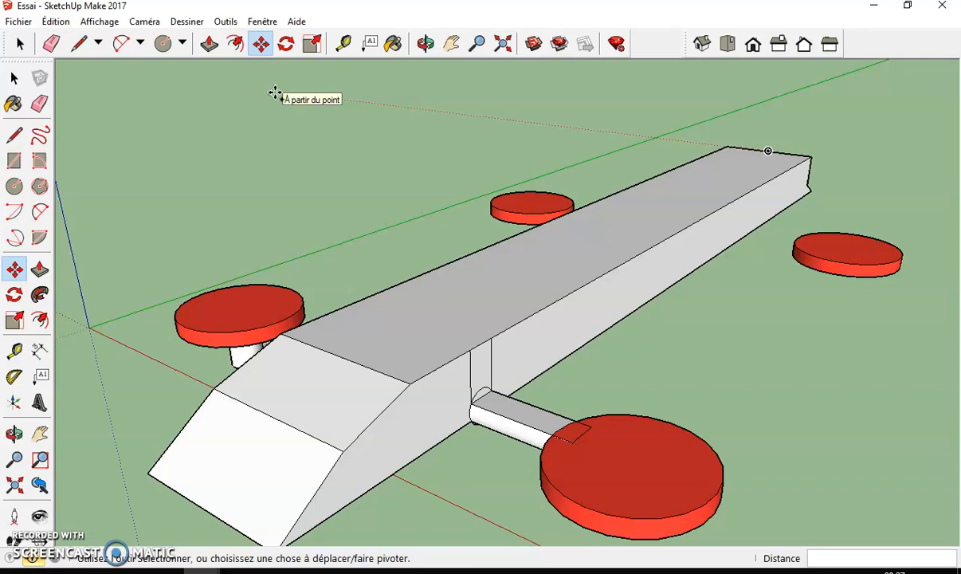
Undo the recent edits step by step, back through the board shaping, the disc stem, the guide removal and the disc alignment
{"action": "key", "text": "ctrl+z"}
{"action": "key", "text": "ctrl+z"}
{"action": "key", "text": "ctrl+z"}
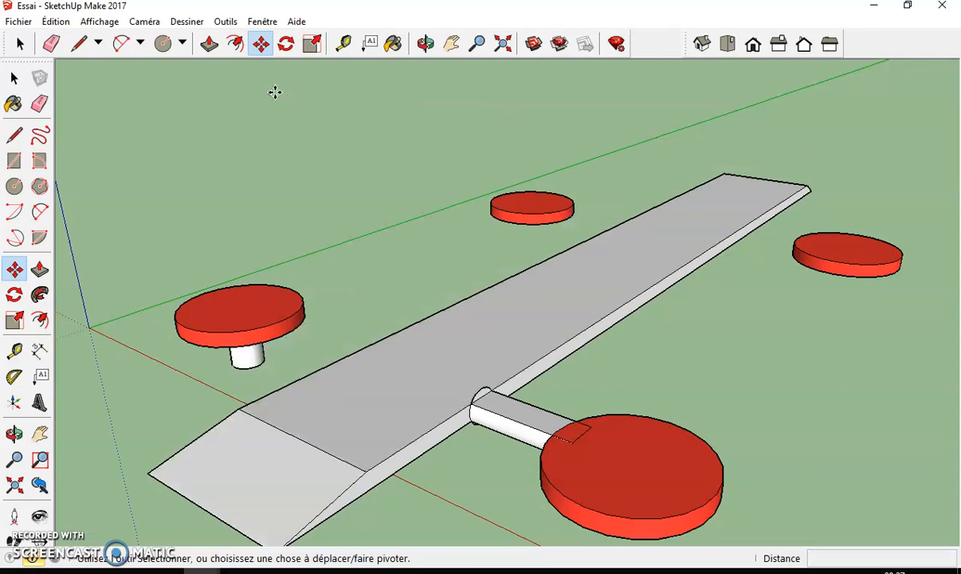
{"action": "key", "text": "ctrl+z"}
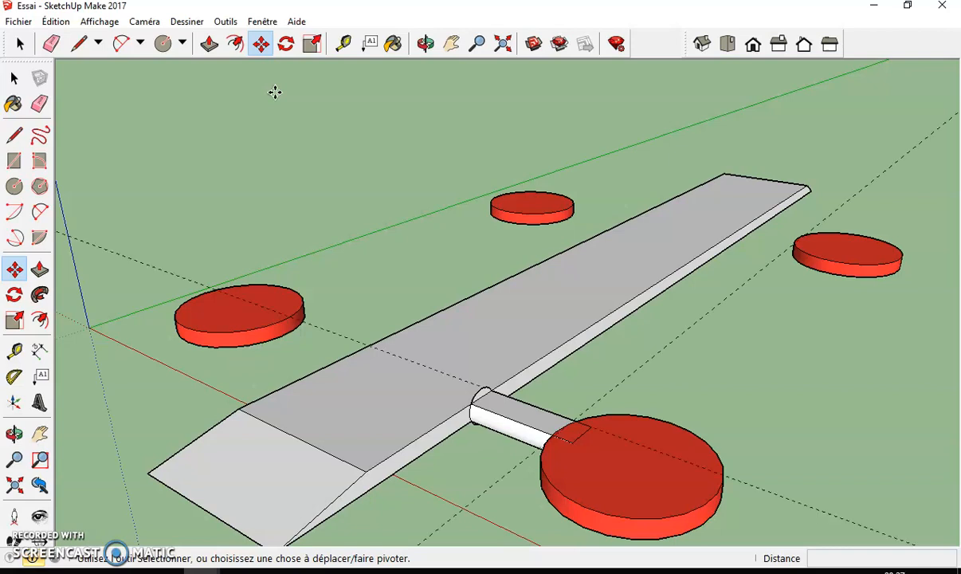
{"action": "key", "text": "ctrl+z"}
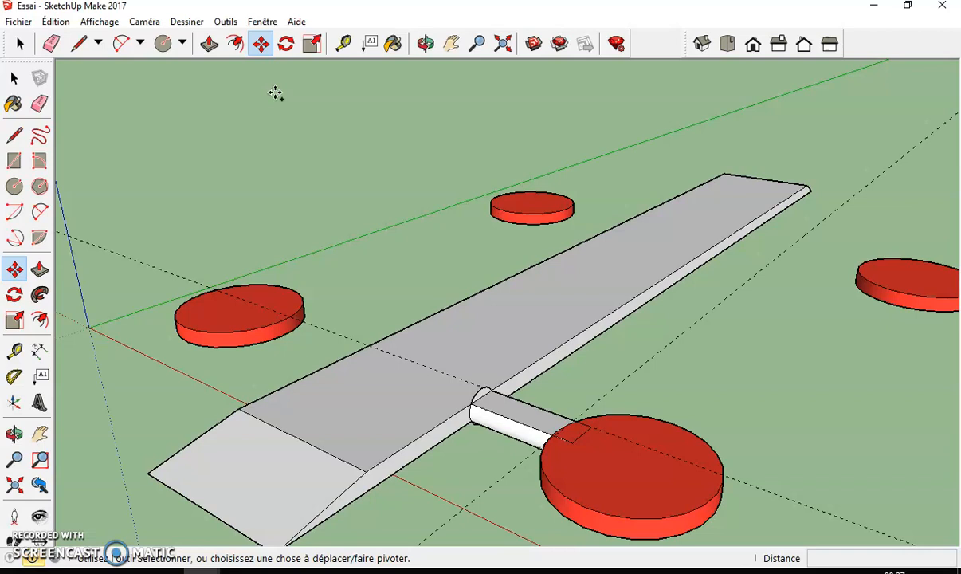
Redo the undone edits, from the disc alignment and guide removal through the stem and the board's sloped nose
{"action": "key", "text": "ctrl+z"}
{"action": "key", "text": "ctrl+z"}
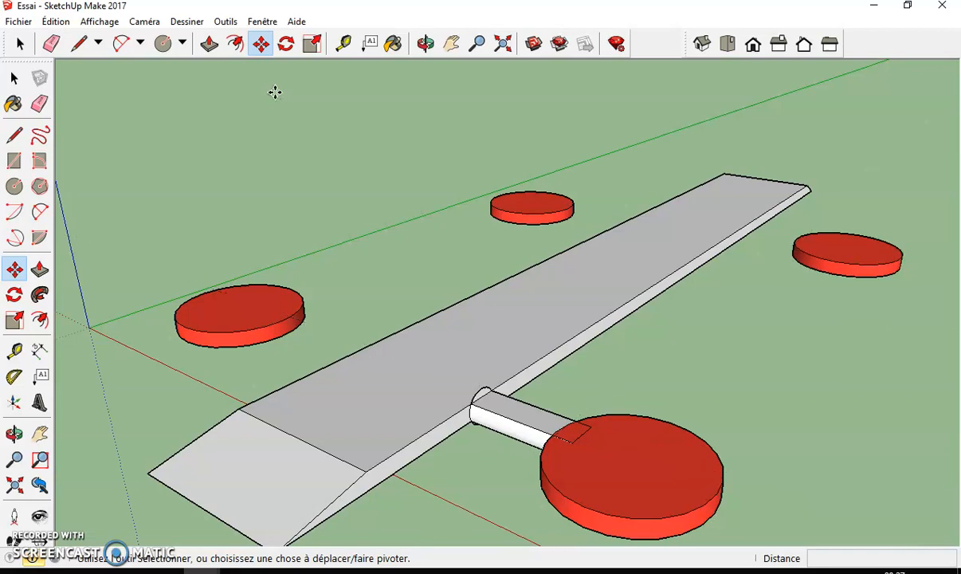
{"action": "key", "text": "ctrl+z"}
{"action": "key", "text": "ctrl+z"}
{"action": "key", "text": "ctrl+z"}
{"action": "key", "text": "ctrl+z"}
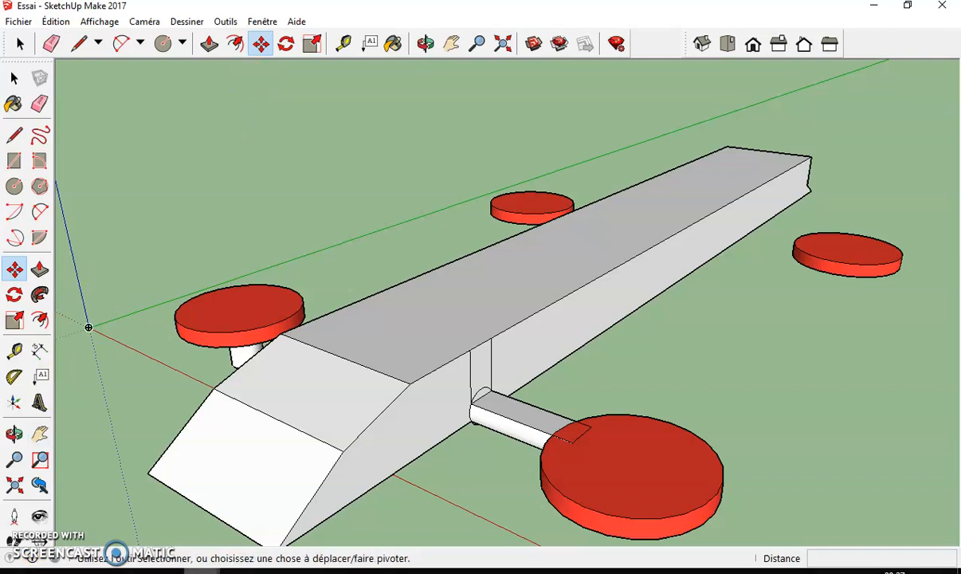
Switch to the Modelisation Drone model and examine the completed drone from the other side of its nose
{"action": "mouse_move", "coordinate": [203, 571]}
{"action": "left_click", "coordinate": [163, 533]}
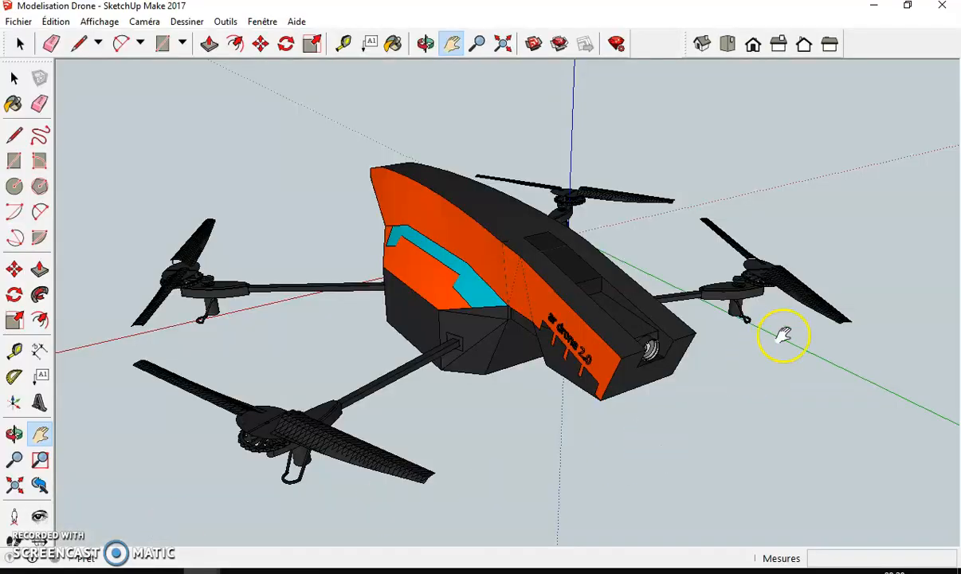
{"action": "key", "text": "o"}
{"action": "left_click_drag", "start_coordinate": [790, 322], "coordinate": [473, 357]}
{"action": "key", "text": "h"}
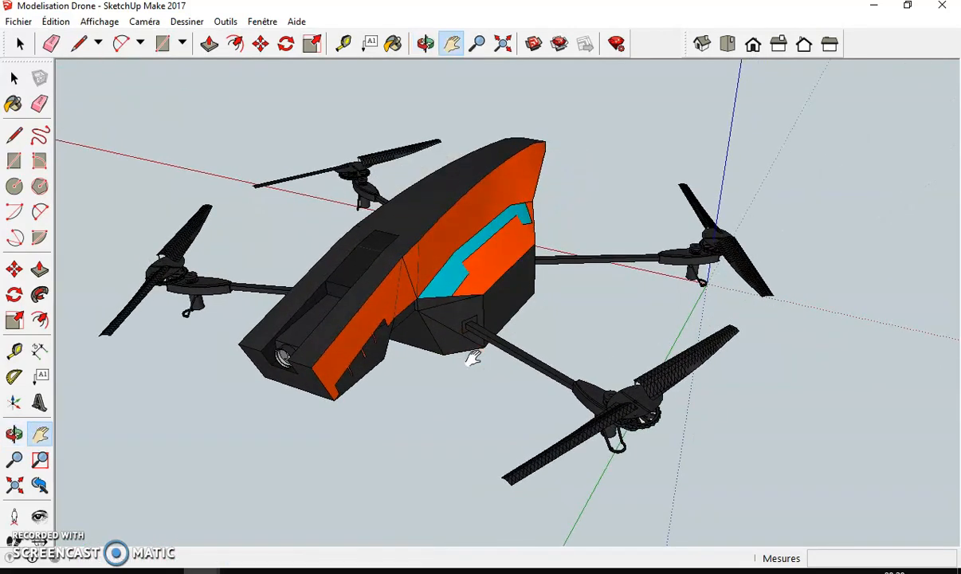